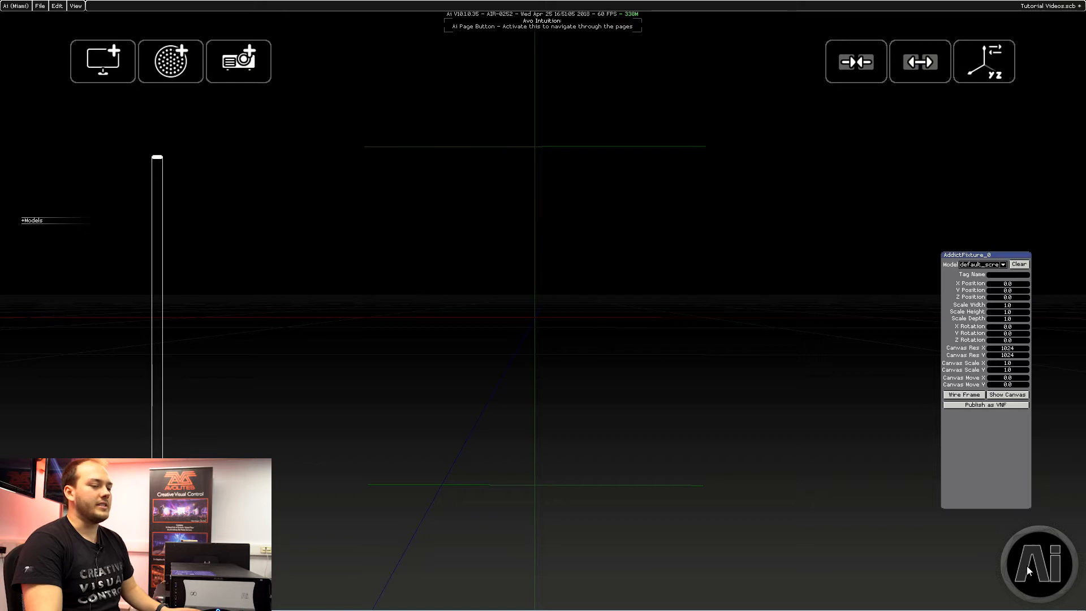
Step: Go to the Stage Construction page and add a screen fixture to the stage
click(1038, 554)
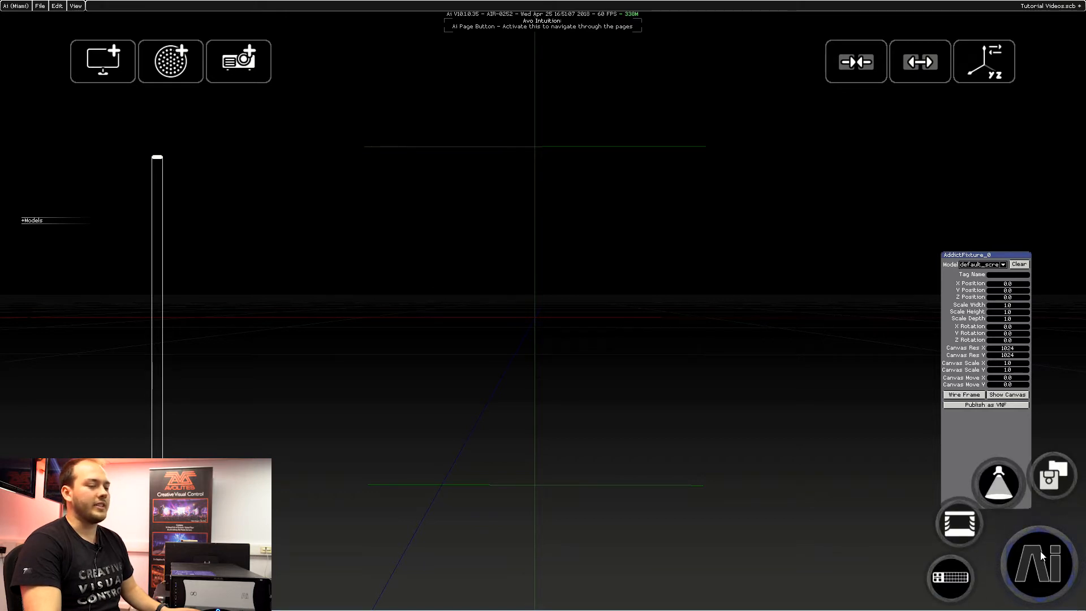
click(963, 527)
click(924, 476)
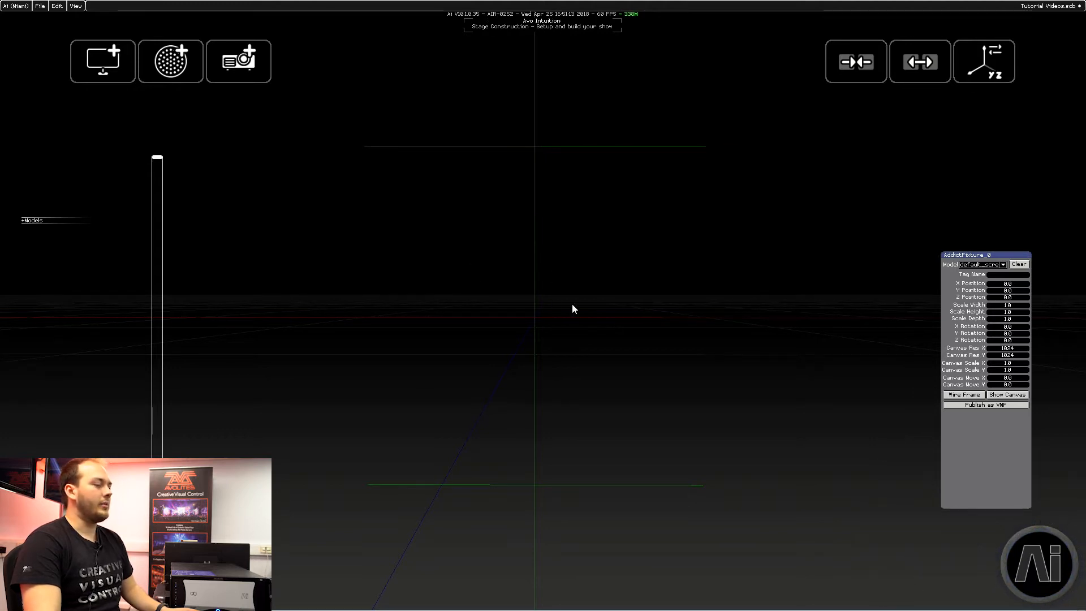
click(109, 65)
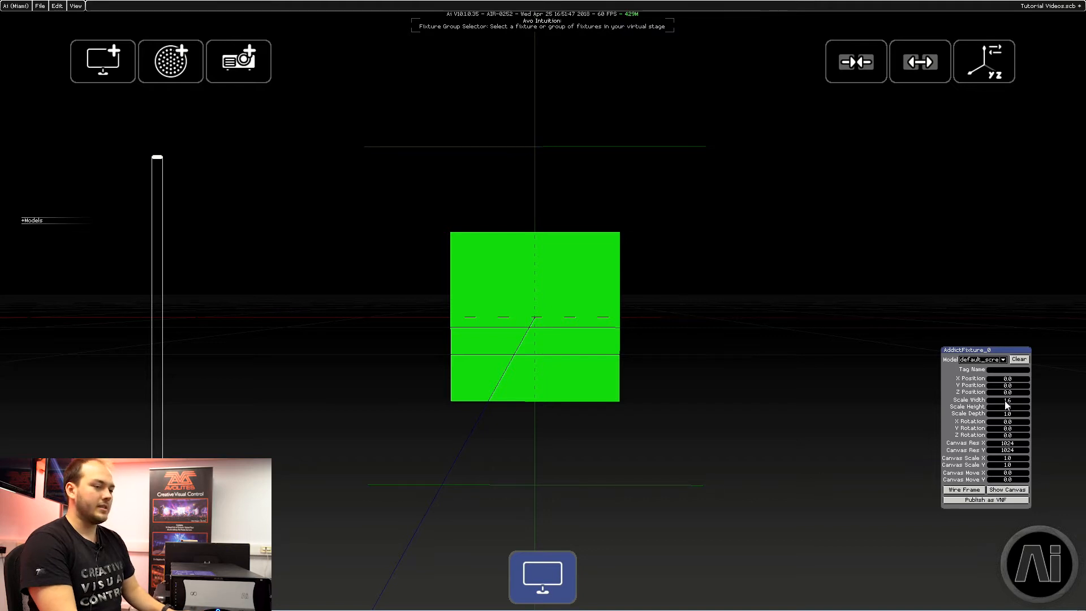
Step: Set the screen's scale to 1.6 wide and 0.9 high, and its canvas resolution to 1920 by 1080
key(Return)
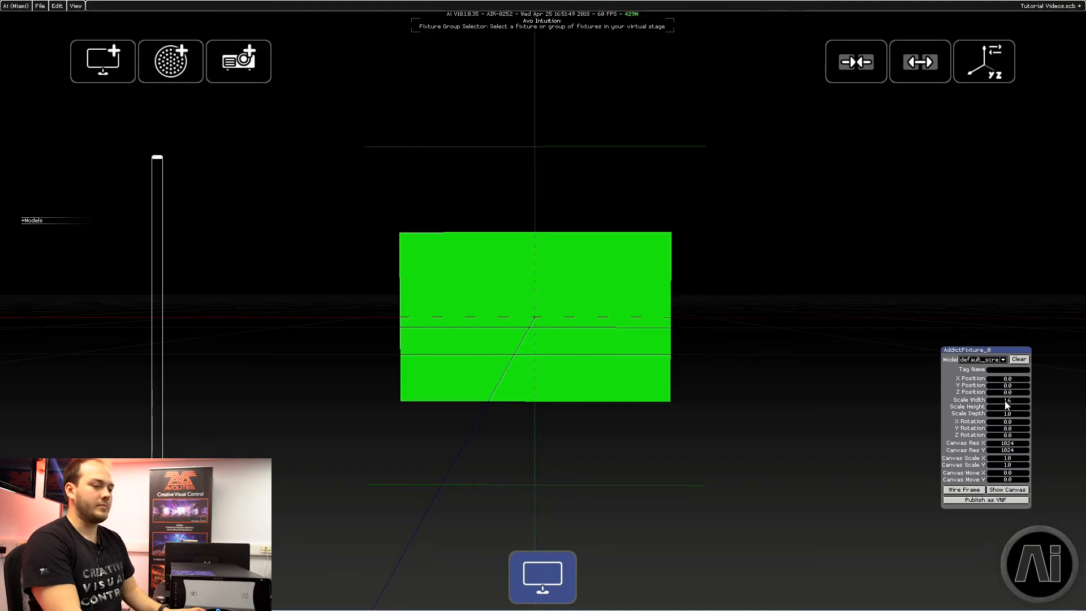
key(Return)
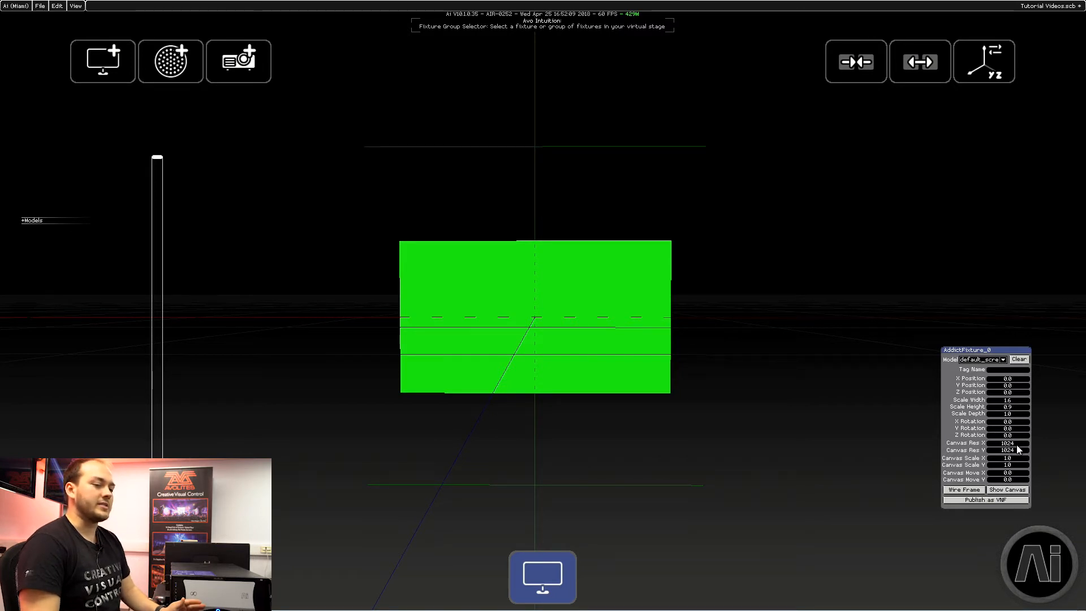
click(996, 443)
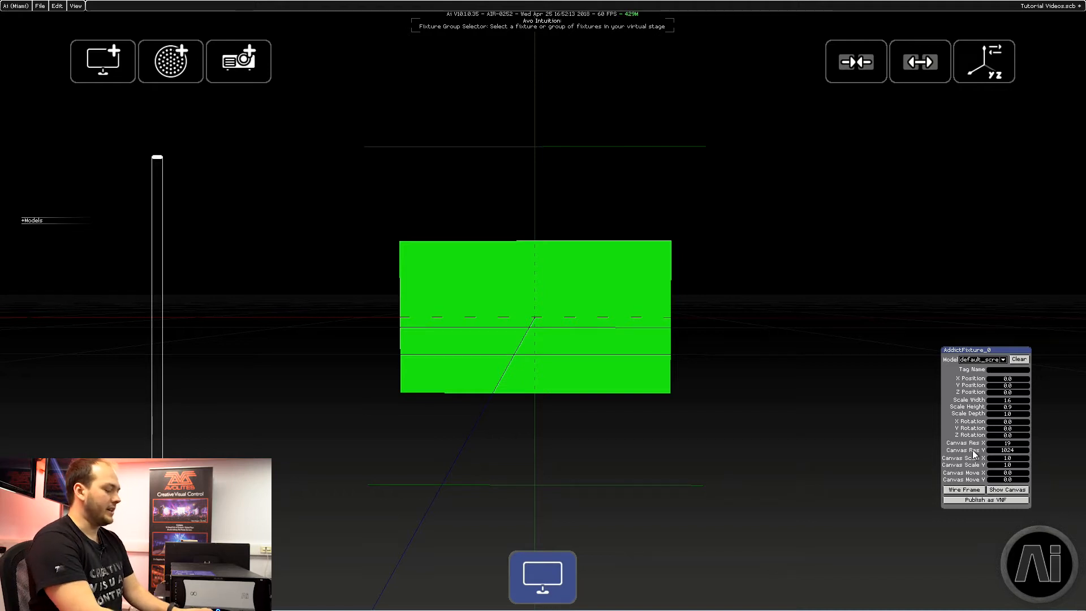
click(997, 449)
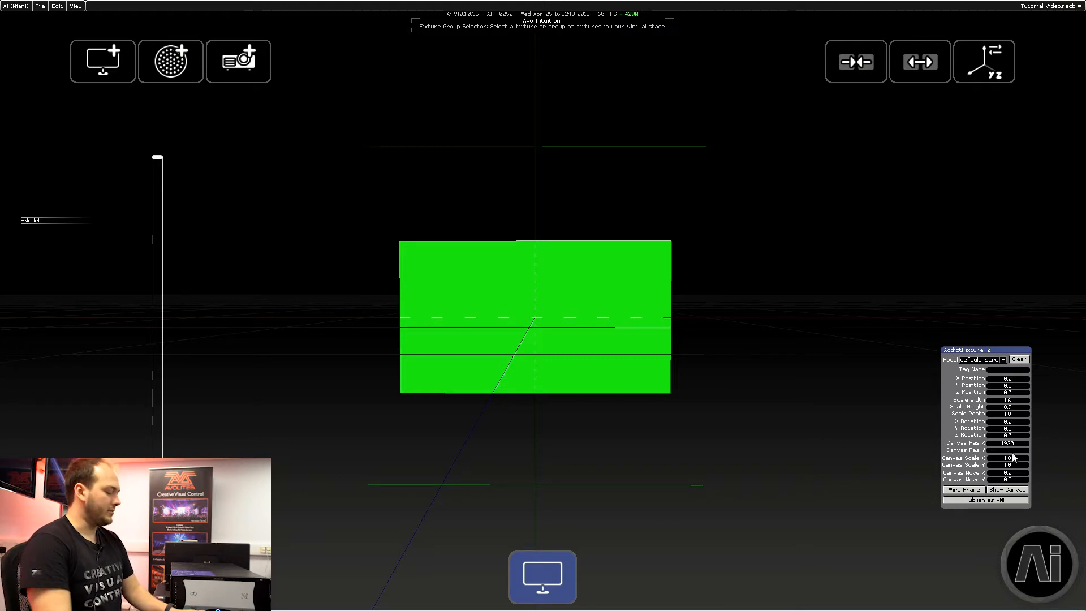
text(1080)
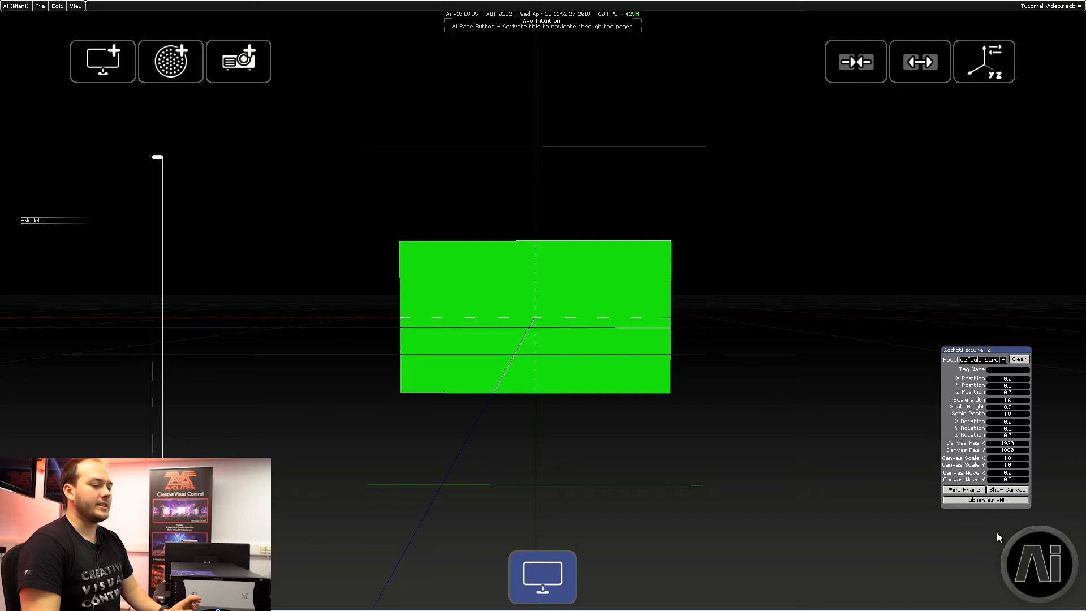
Step: Go to the Performance page and play the test pattern from Default Media on layer 1
click(1029, 560)
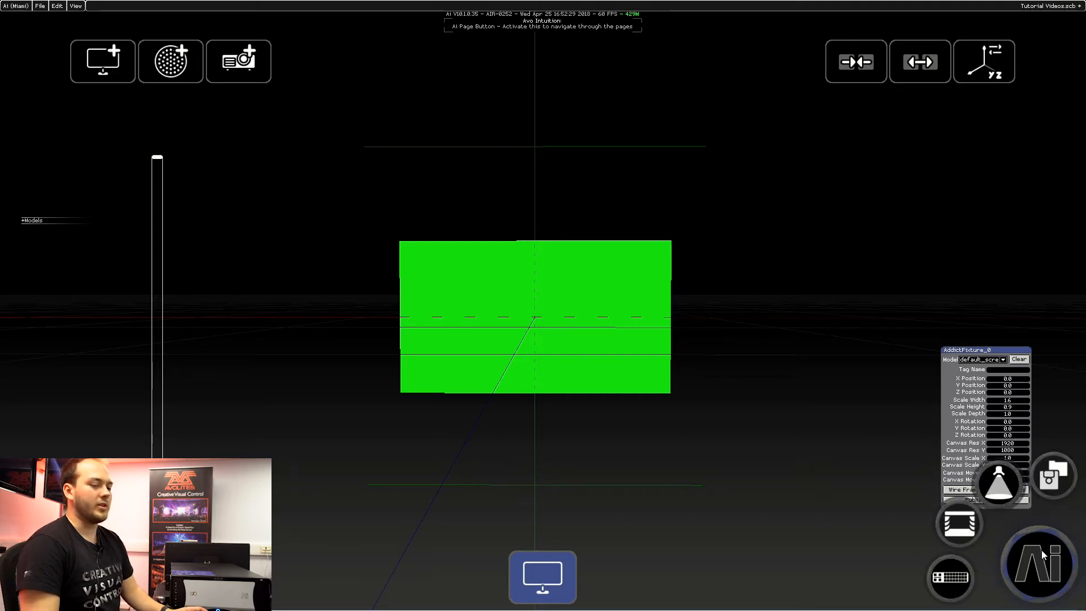
click(1000, 483)
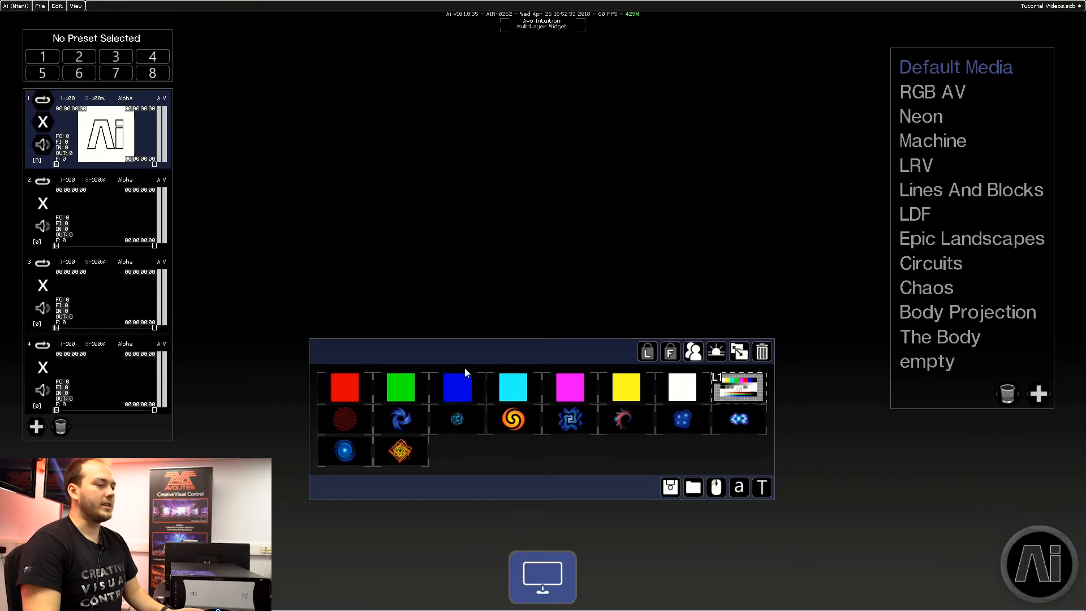
click(727, 388)
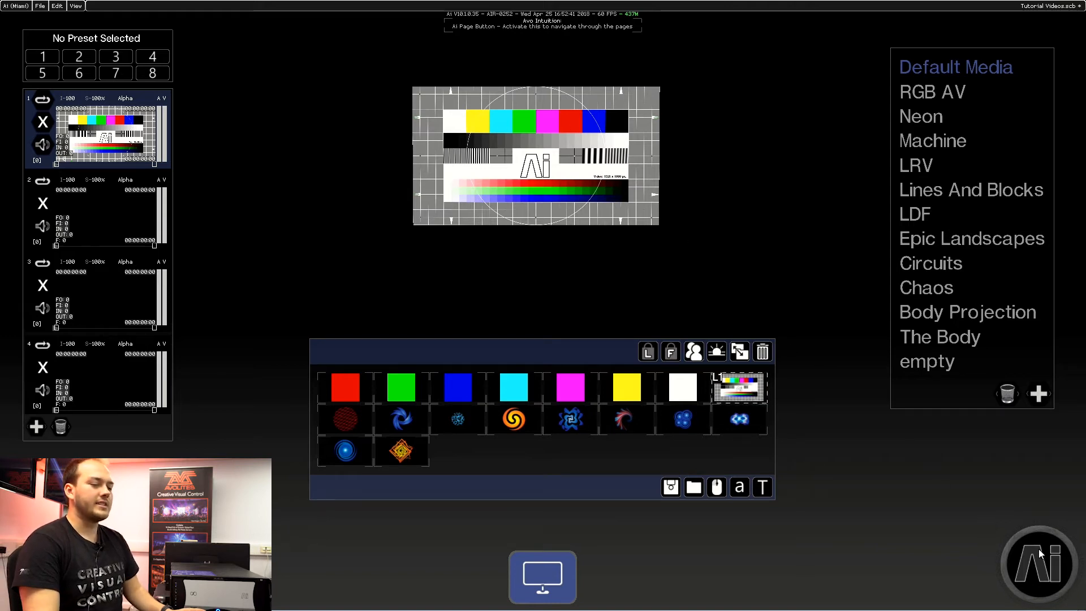
Step: Open the Output page used to set up the show's mapping
click(1015, 541)
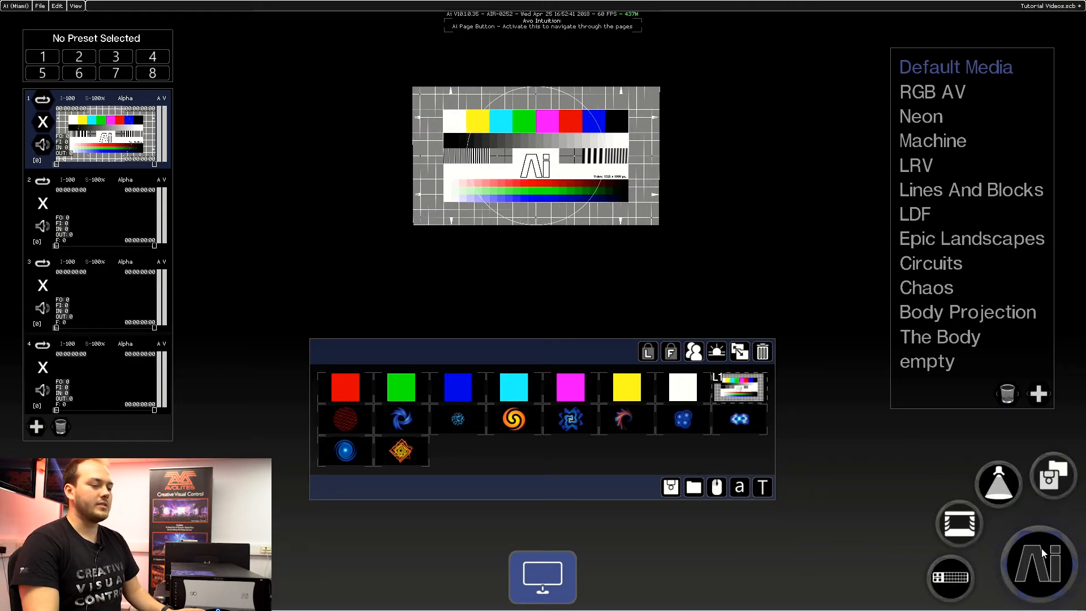
click(947, 581)
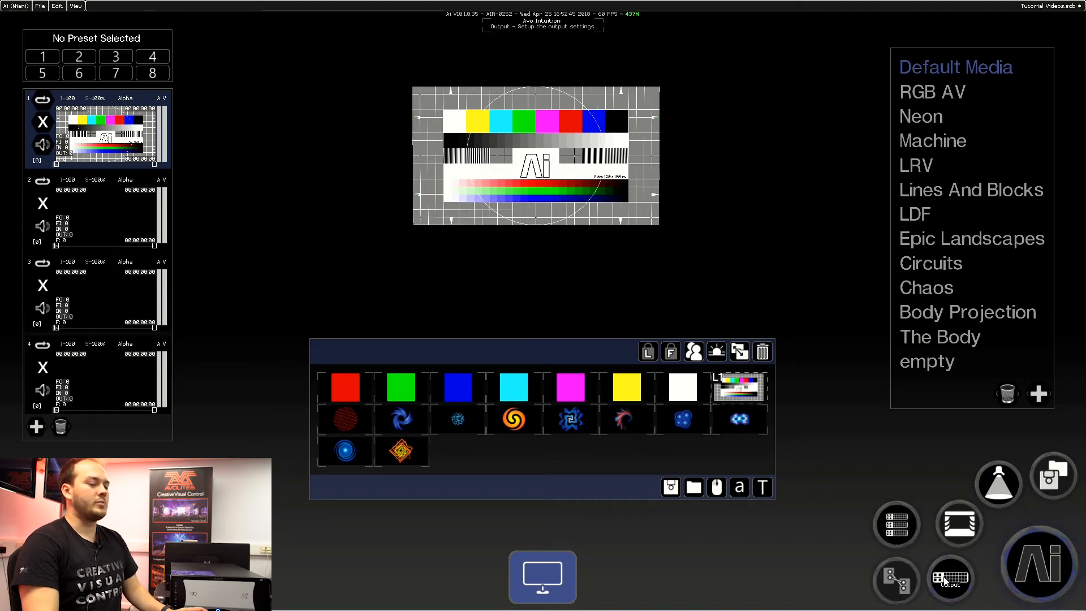
click(889, 526)
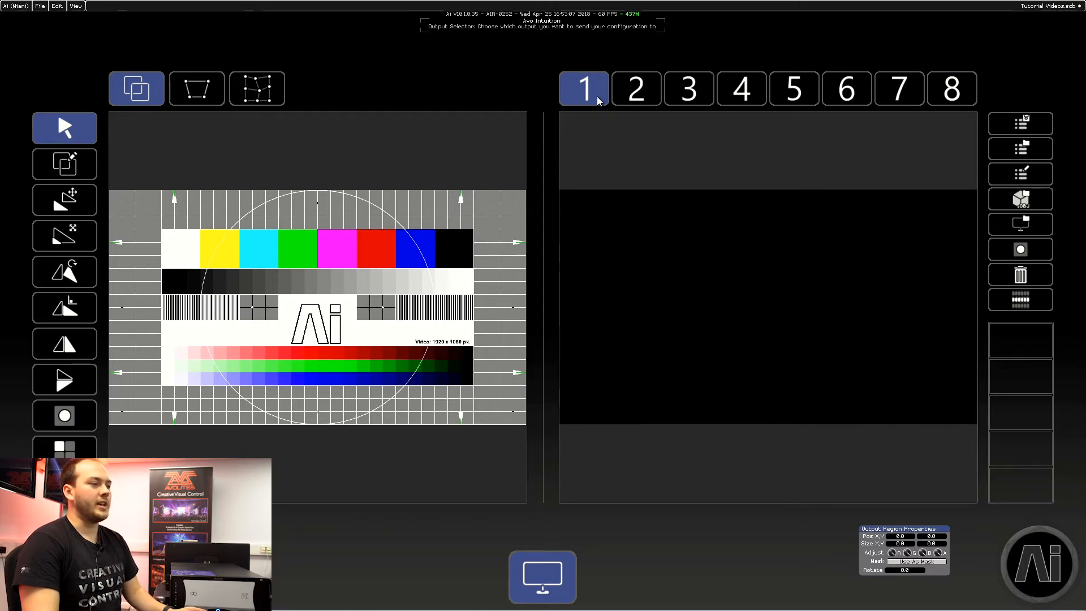
Step: Look through outputs 3, 8 and 1, and select output 2 as the destination for the mapping
click(637, 91)
click(686, 93)
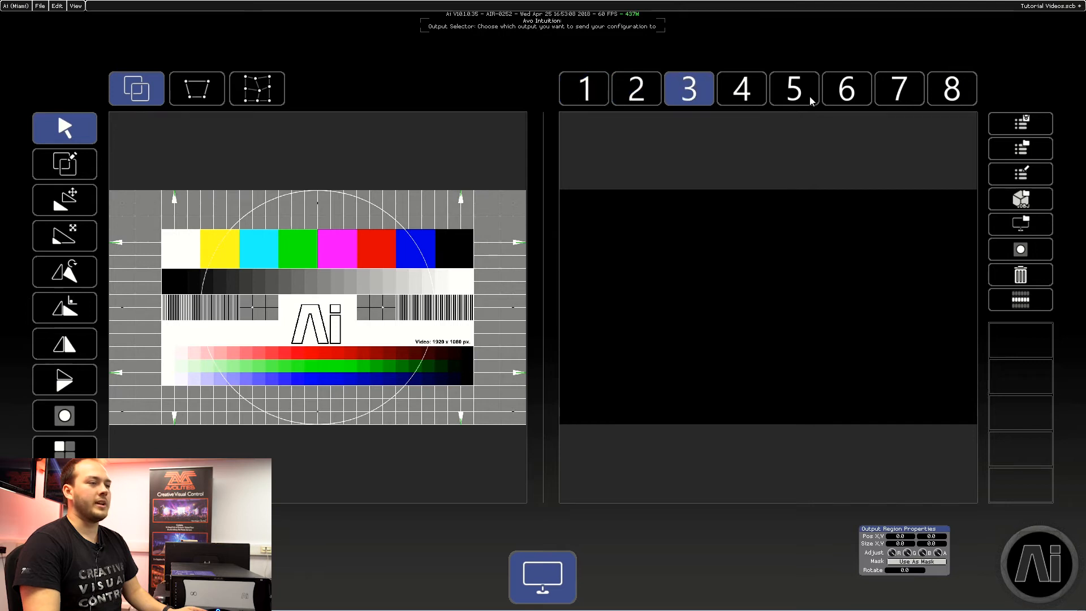
click(954, 94)
click(592, 100)
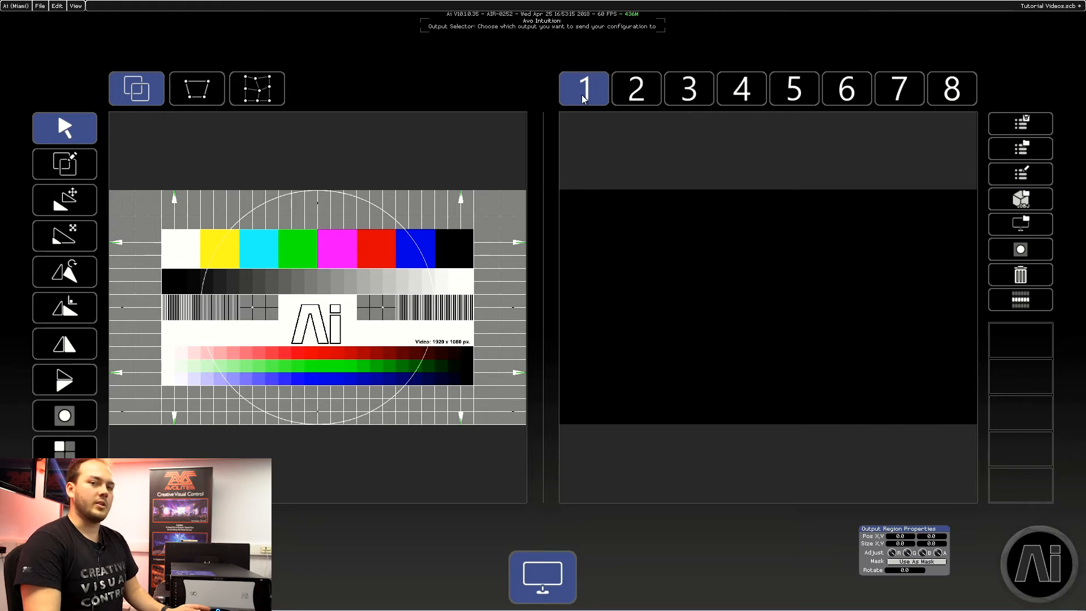
click(636, 95)
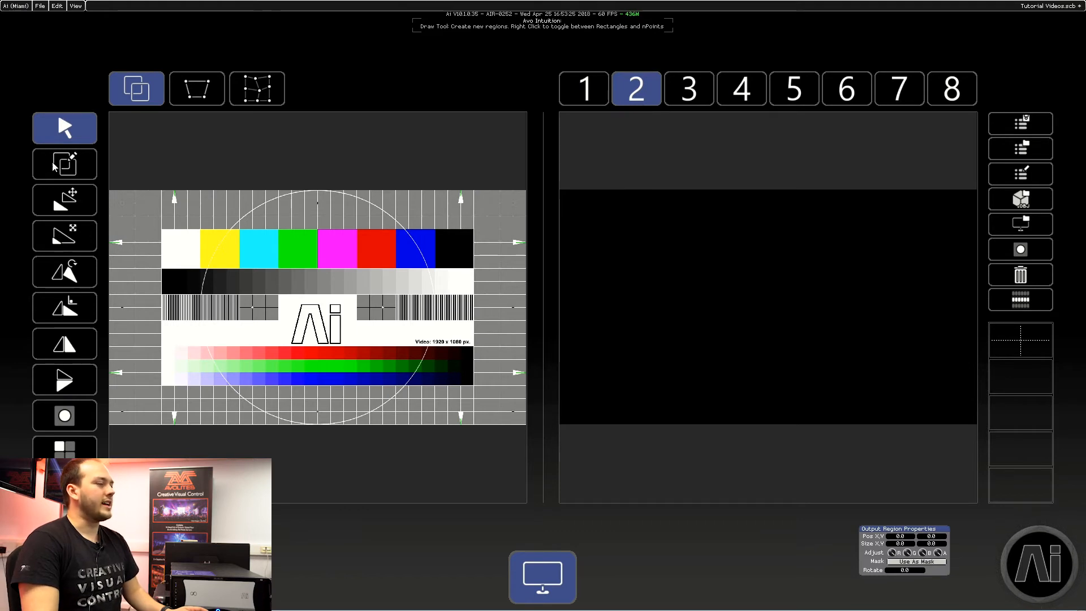
Step: Draw a region over part of the screen canvas and place it on output 2 at about 1527 by 851 pixels
click(70, 166)
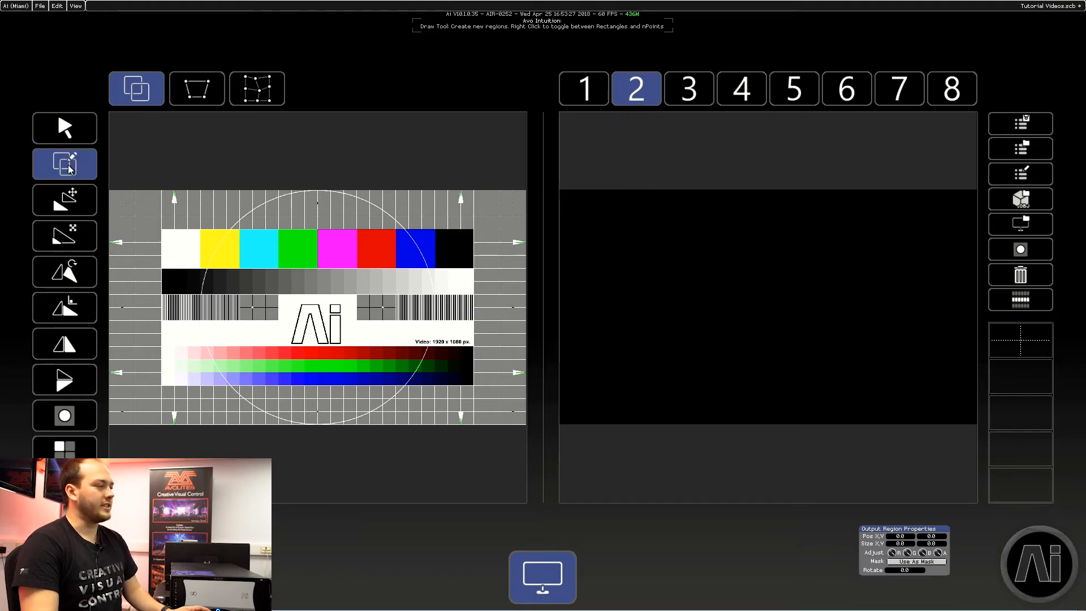
mouse_move(125, 209)
mouse_down()
mouse_move(354, 354)
mouse_move(380, 398)
mouse_up()
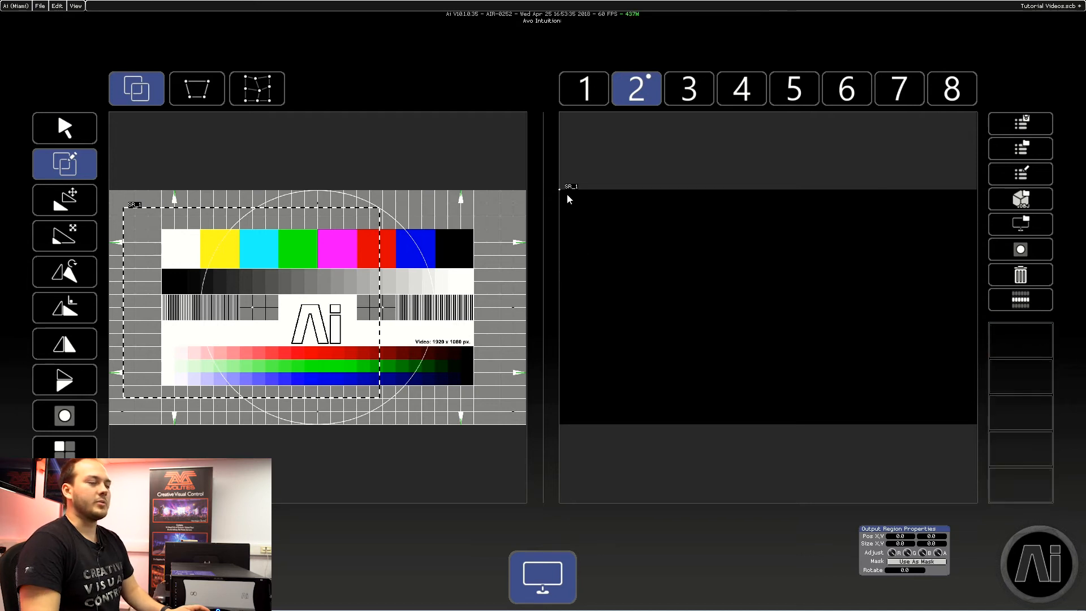
drag(585, 205, 917, 392)
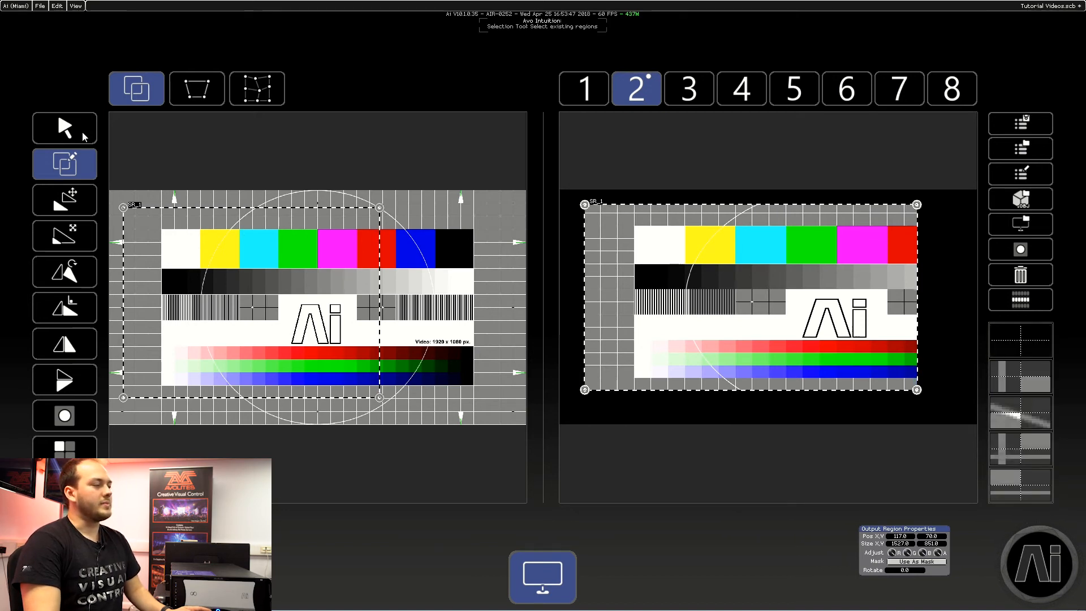
Step: Expand the region to fill the whole source canvas and the whole of output 2 with the selection tool
click(82, 131)
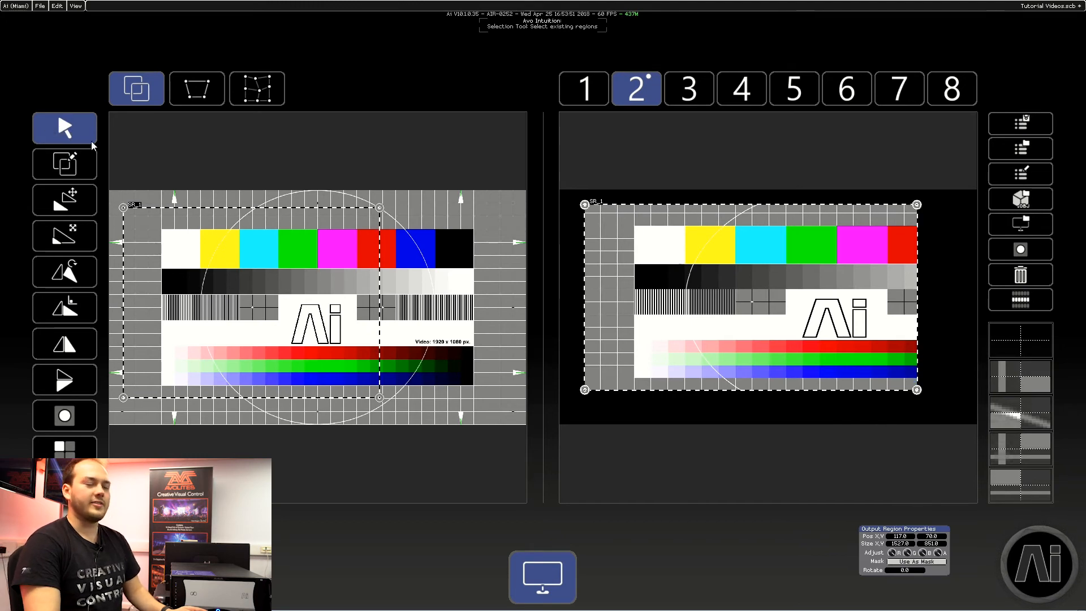
double_click(228, 253)
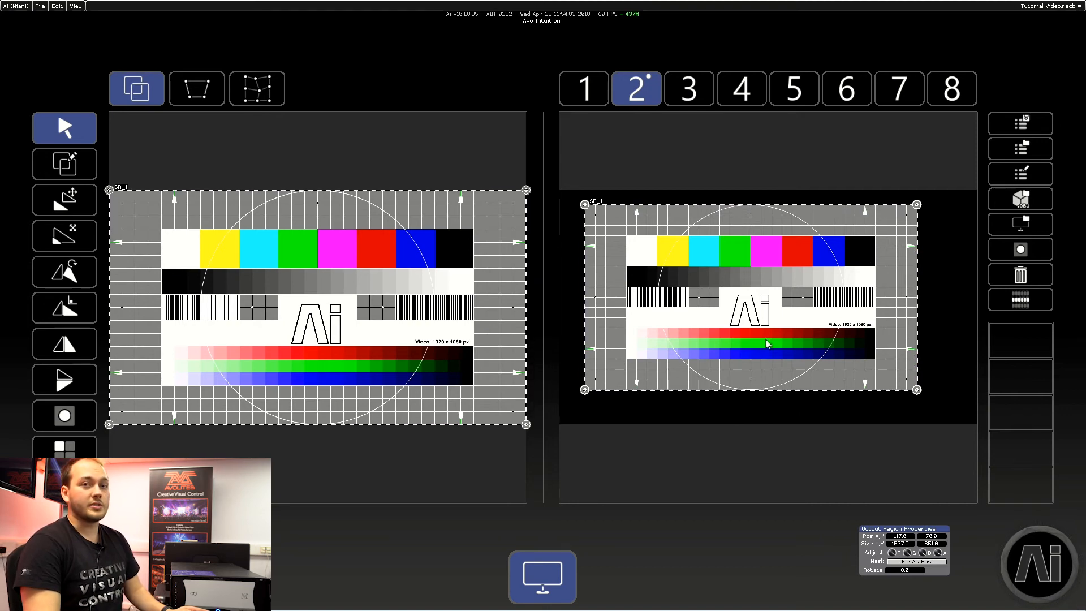
double_click(762, 291)
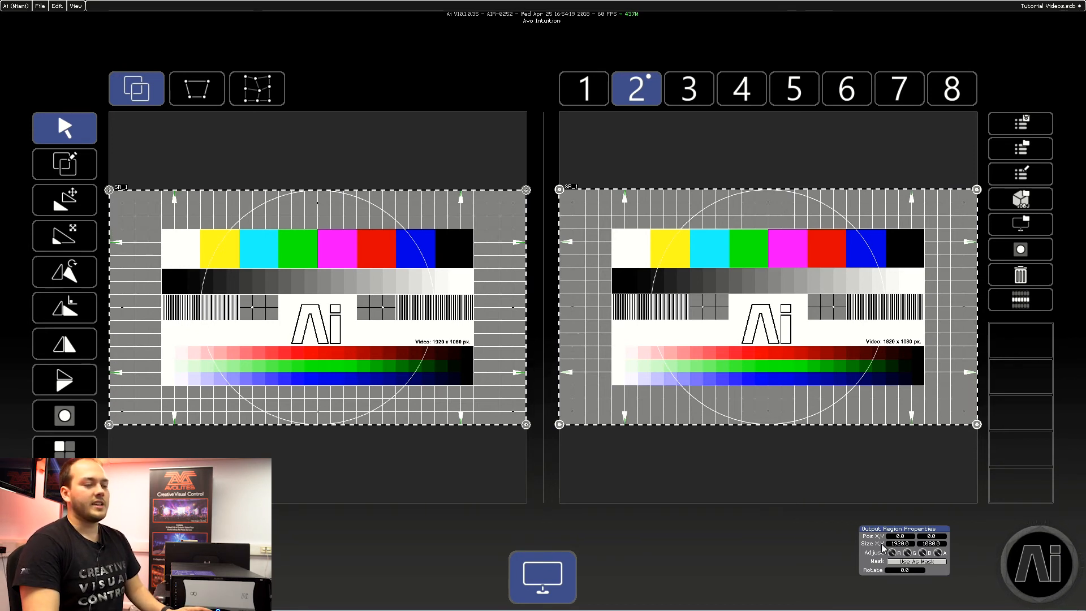
Step: Try a height of 720 for the output region and restore it to 1080
click(928, 544)
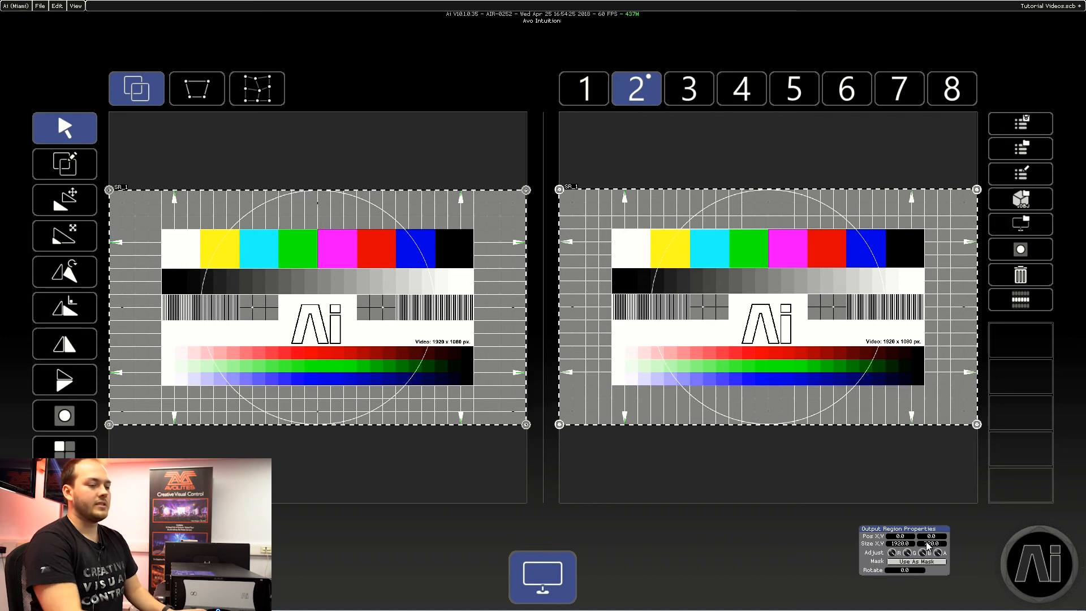
key(Return)
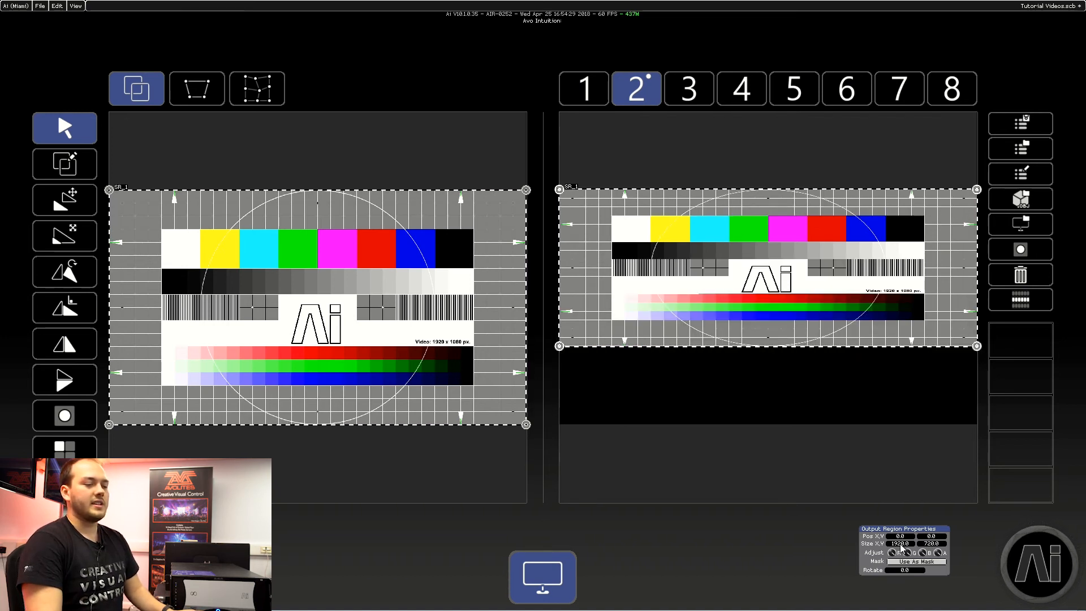
click(935, 543)
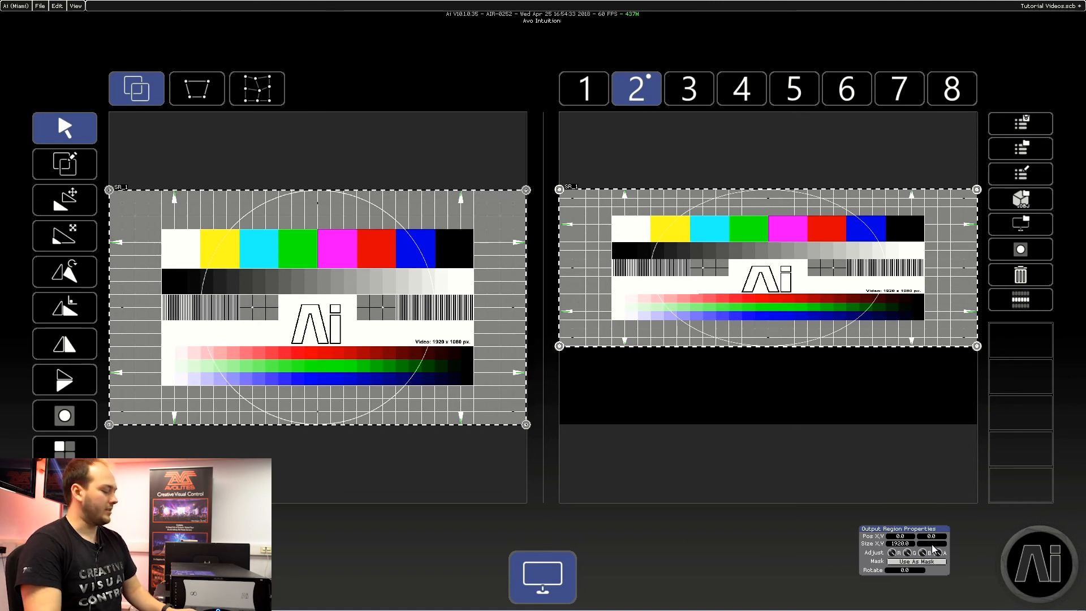
text(1080)
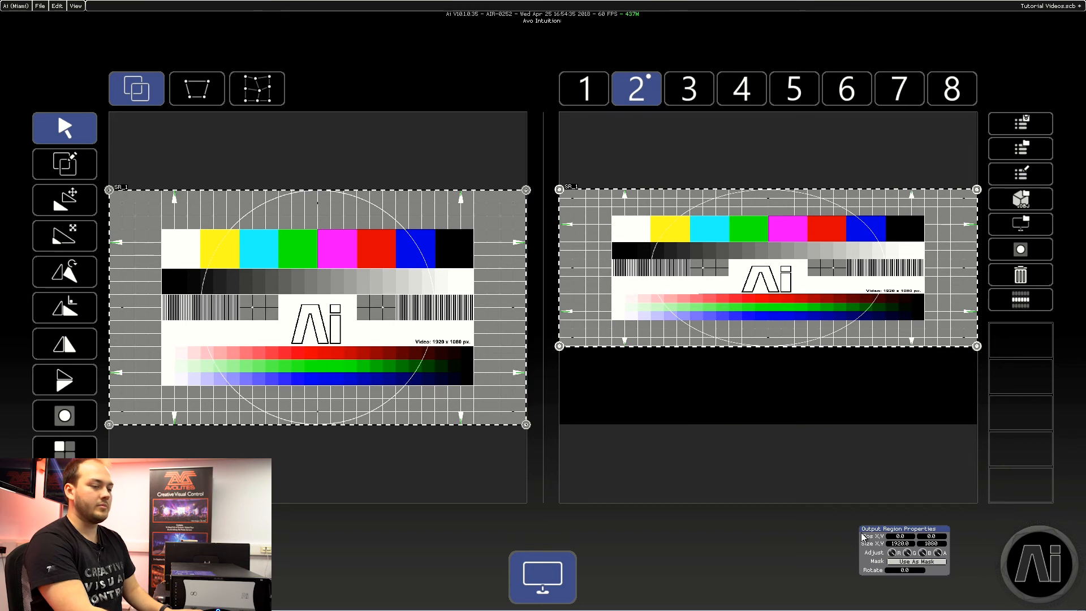
key(Return)
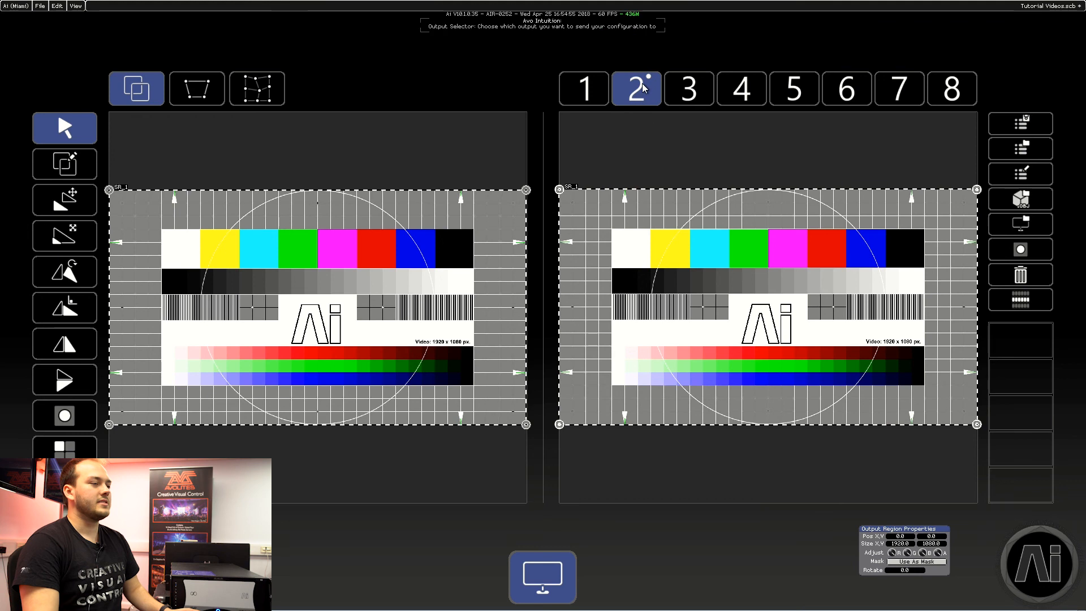
Step: Return to the Performance page and open the LDF media bank
click(1040, 564)
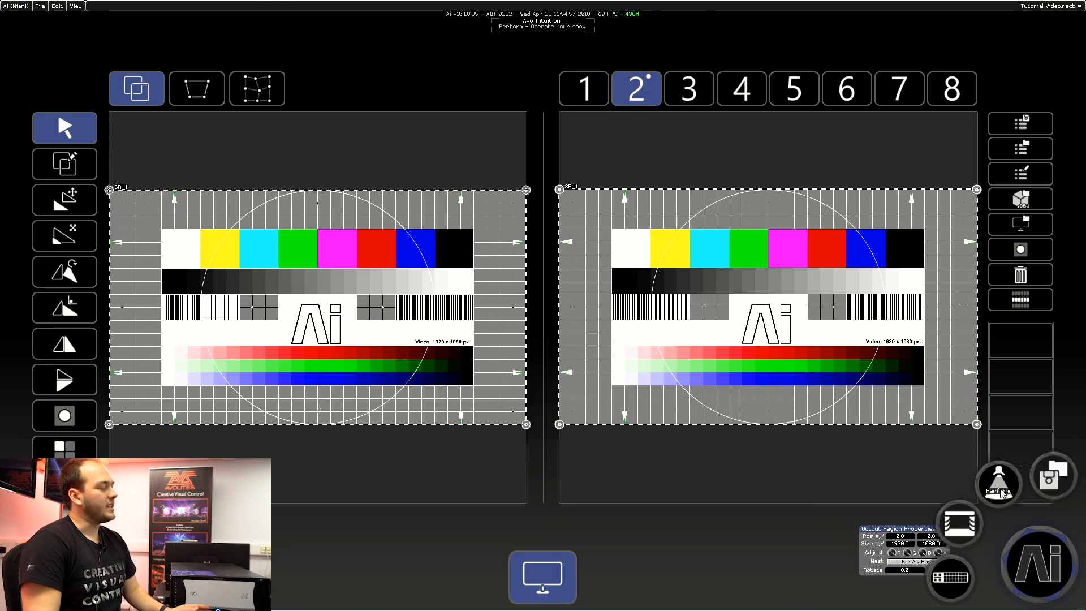
click(999, 487)
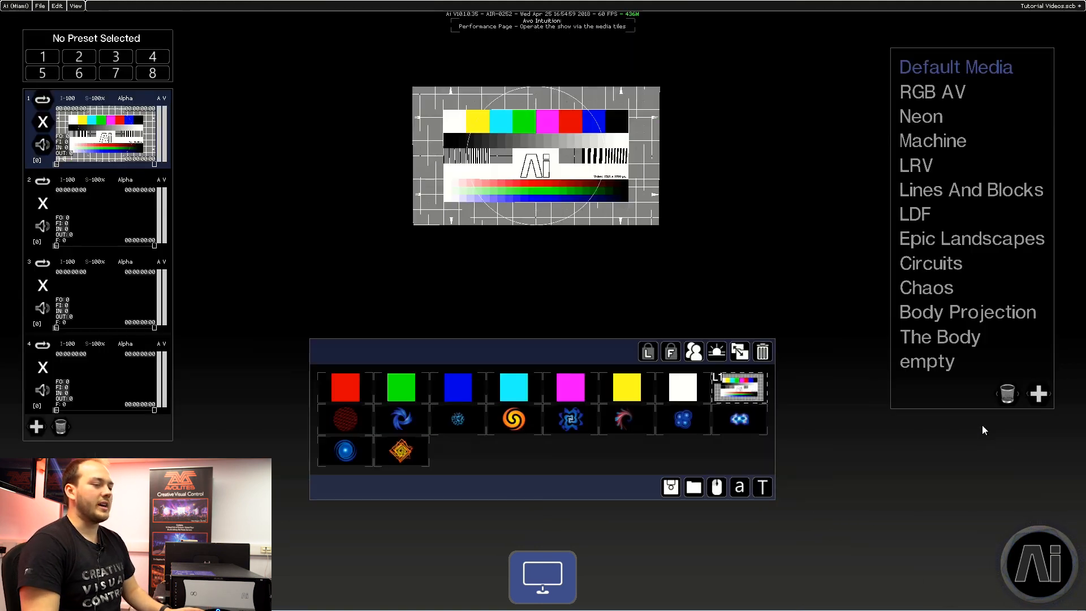
click(918, 215)
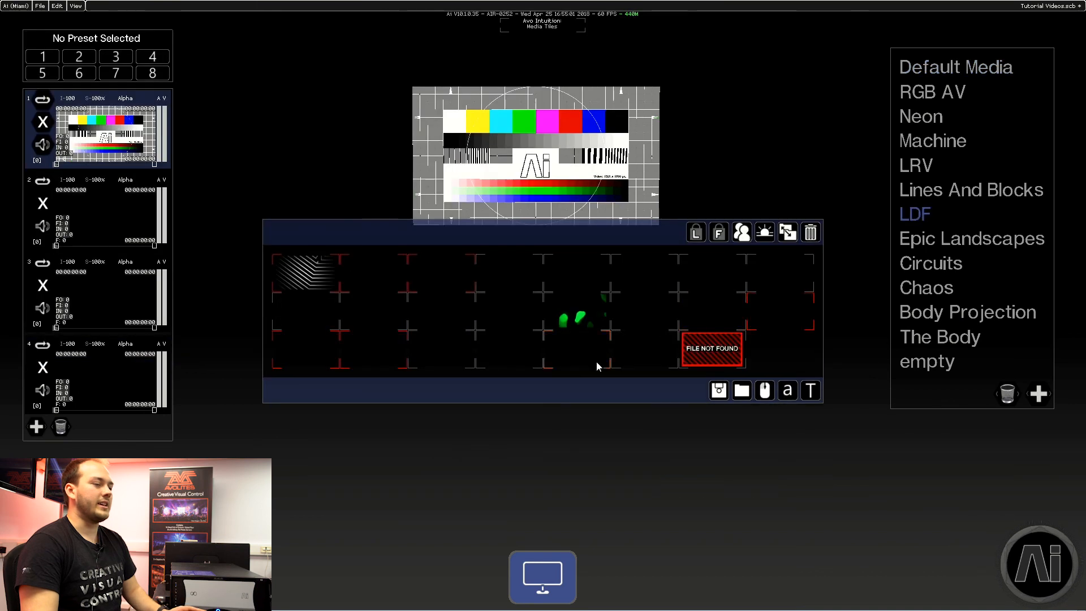